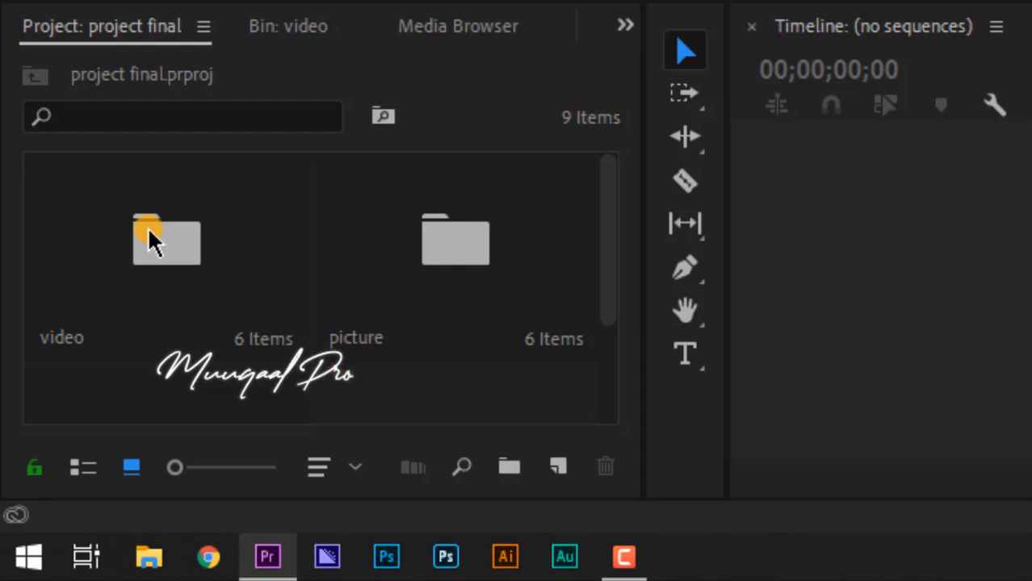
# Step: Open the video bin and load the clip Pexels Videos 1536315.mp4 for source preview
pyautogui.doubleClick(149, 241)
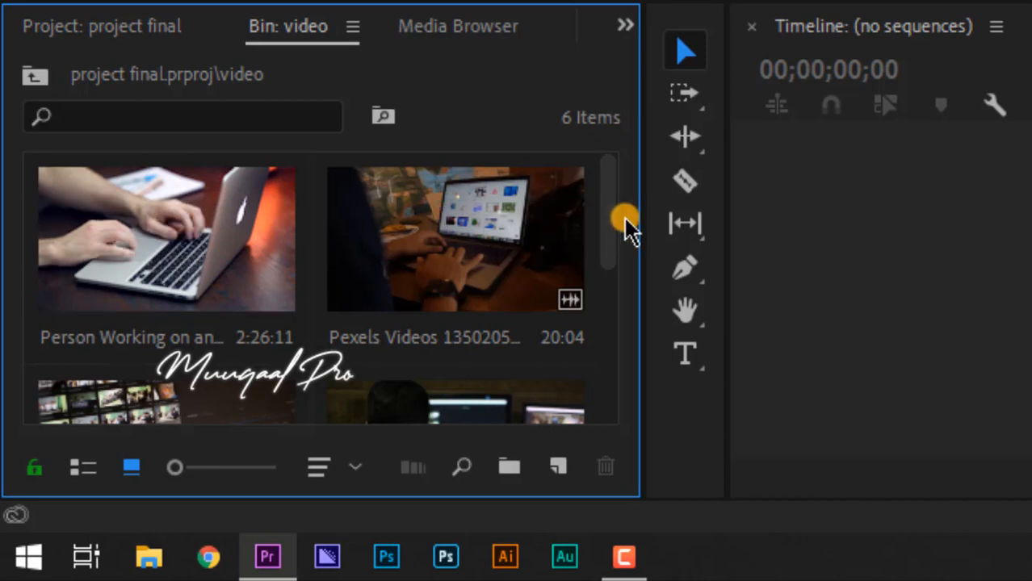
pyautogui.moveTo(606, 217); pyautogui.dragTo(611, 282)
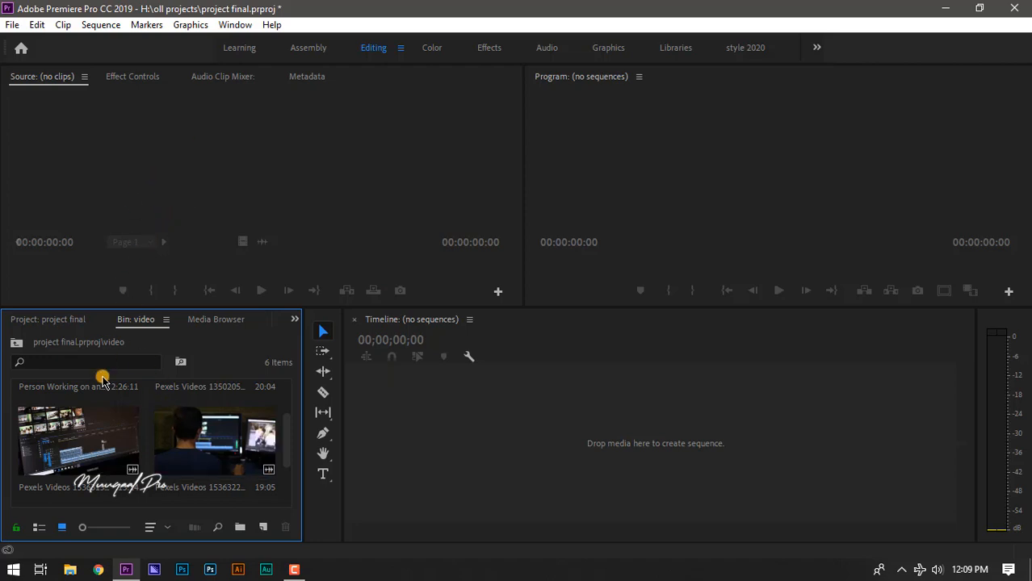
pyautogui.doubleClick(96, 450)
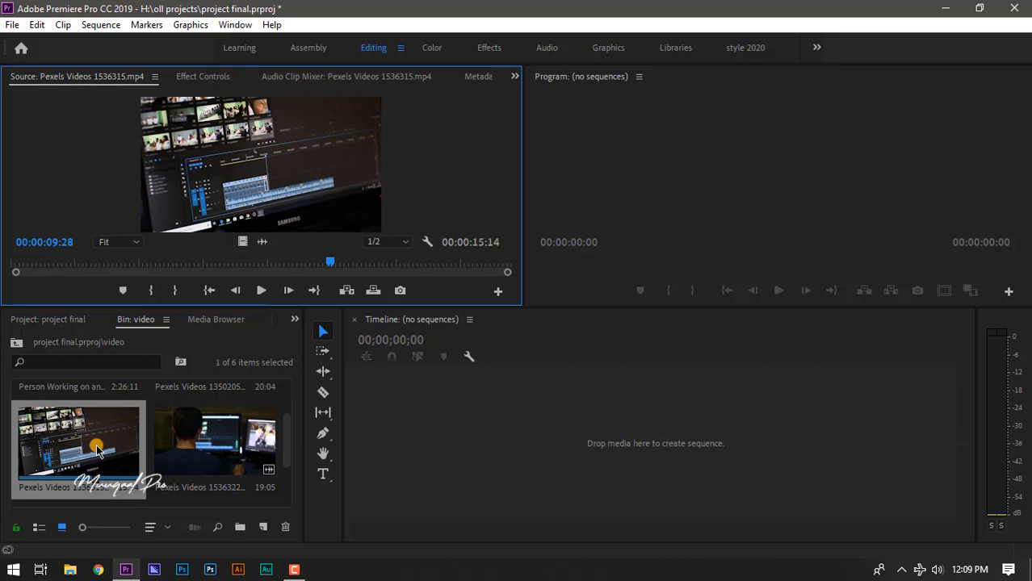
pyautogui.click(96, 450)
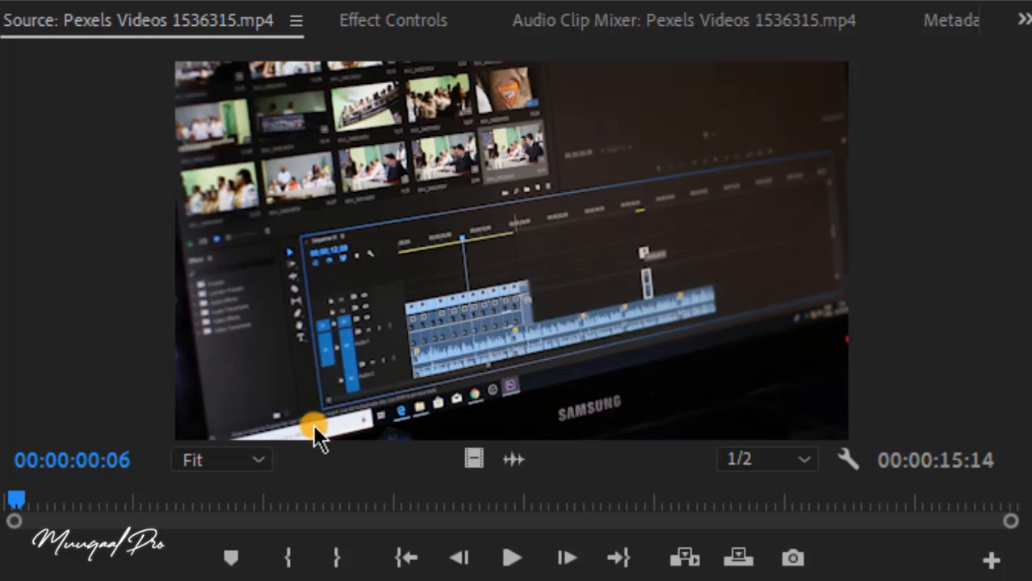
# Step: Play through the opening seconds of the source clip and stop playback
pyautogui.press('space')
pyautogui.press('space')
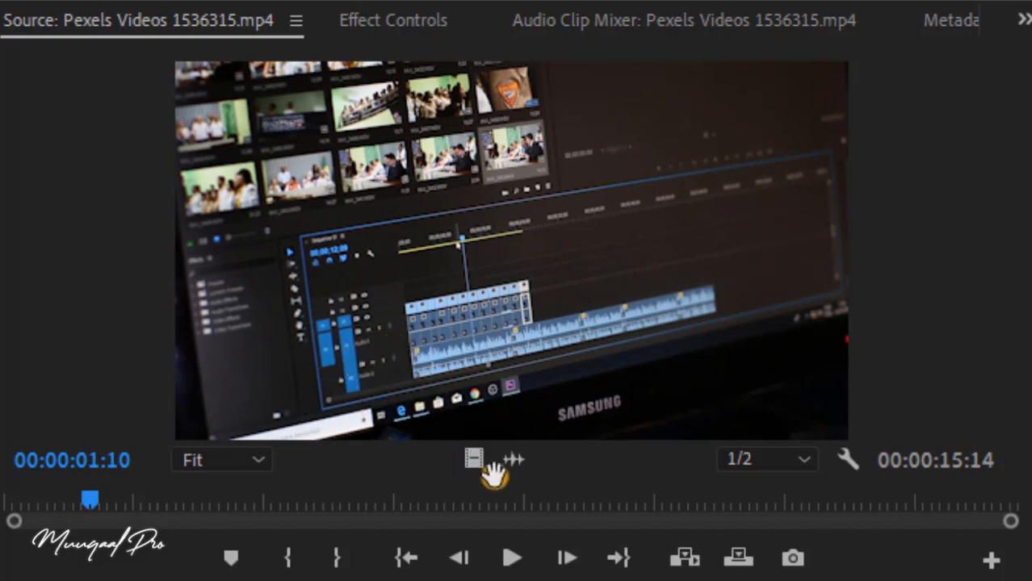
pyautogui.click(502, 555)
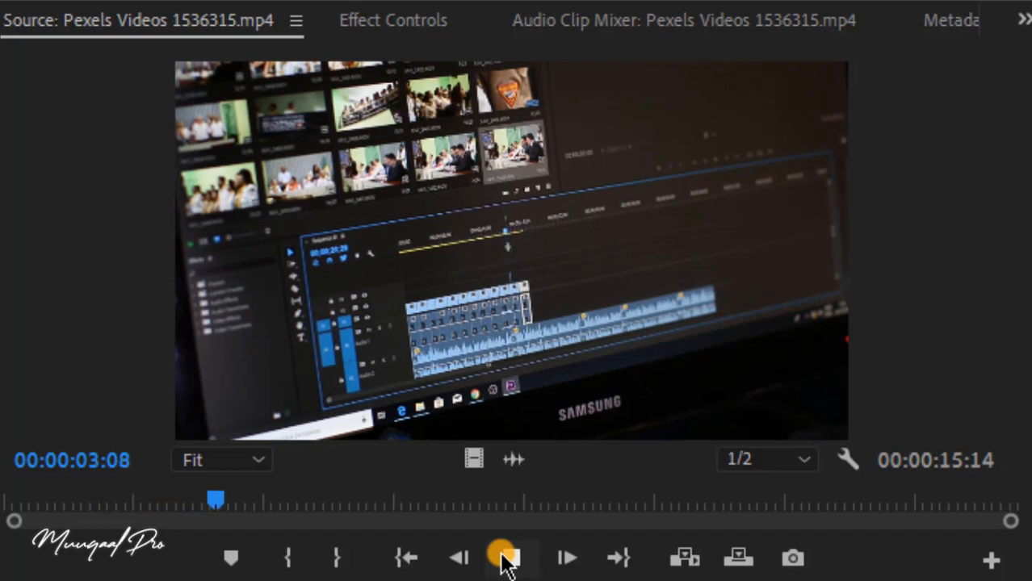
pyautogui.click(501, 557)
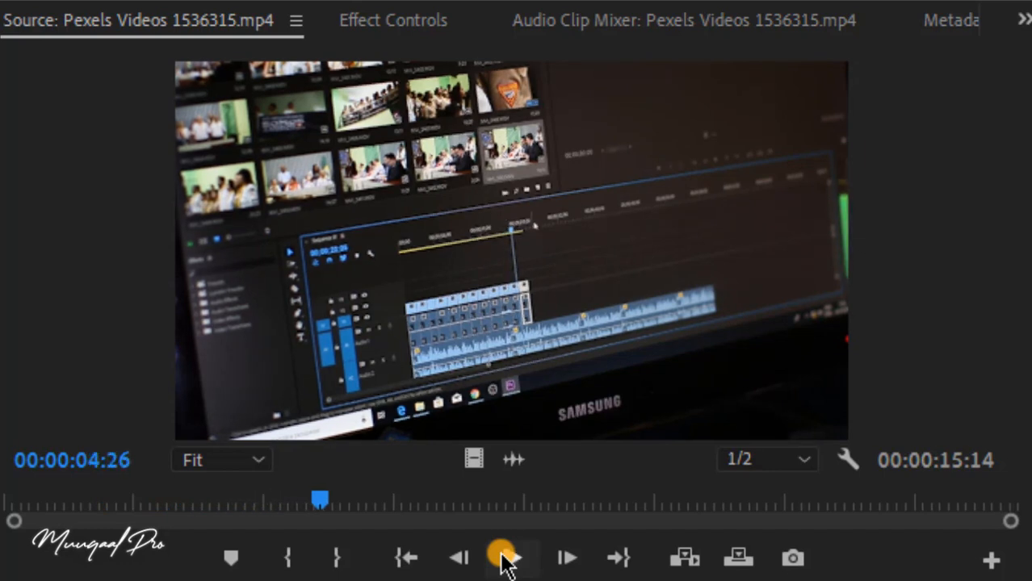
# Step: Mark the source clip's In point at 00:00:04:26 and its Out point at 00:00:10:24
pyautogui.click(288, 557)
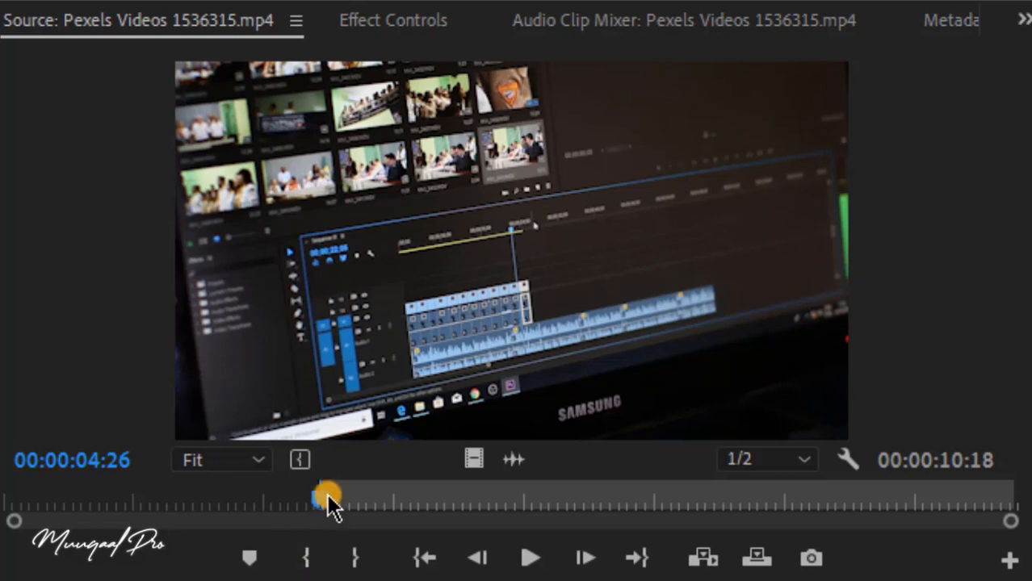
pyautogui.moveTo(322, 498); pyautogui.dragTo(709, 509)
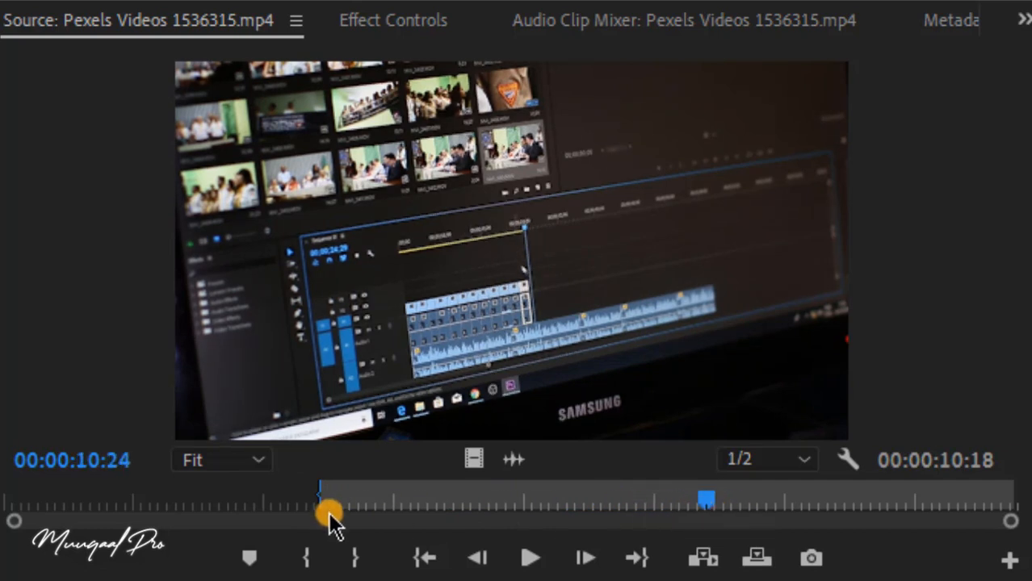
pyautogui.click(353, 557)
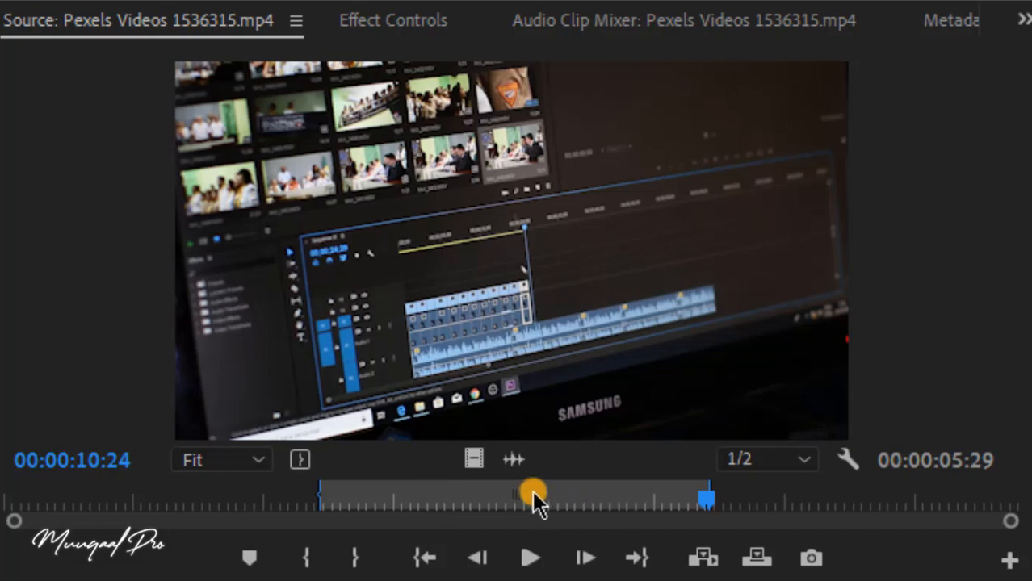
pyautogui.moveTo(476, 462)
pyautogui.mouseDown()
pyautogui.moveTo(487, 506)
pyautogui.moveTo(492, 487)
pyautogui.mouseUp()
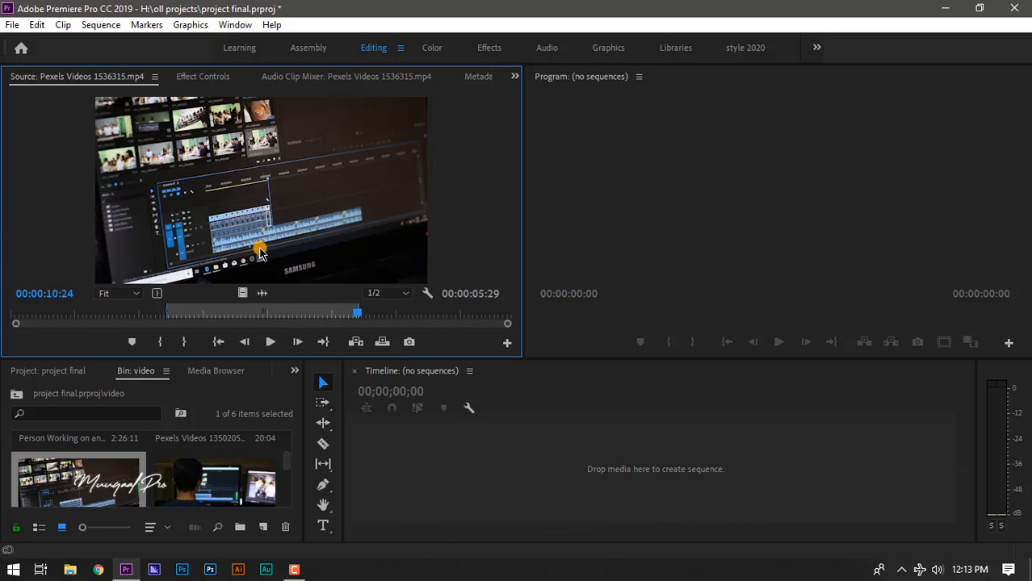
# Step: Start a new sequence and show the Digital SLR 1080p presets, with DSLR 1080p30 as the chosen preset
pyautogui.click(378, 444)
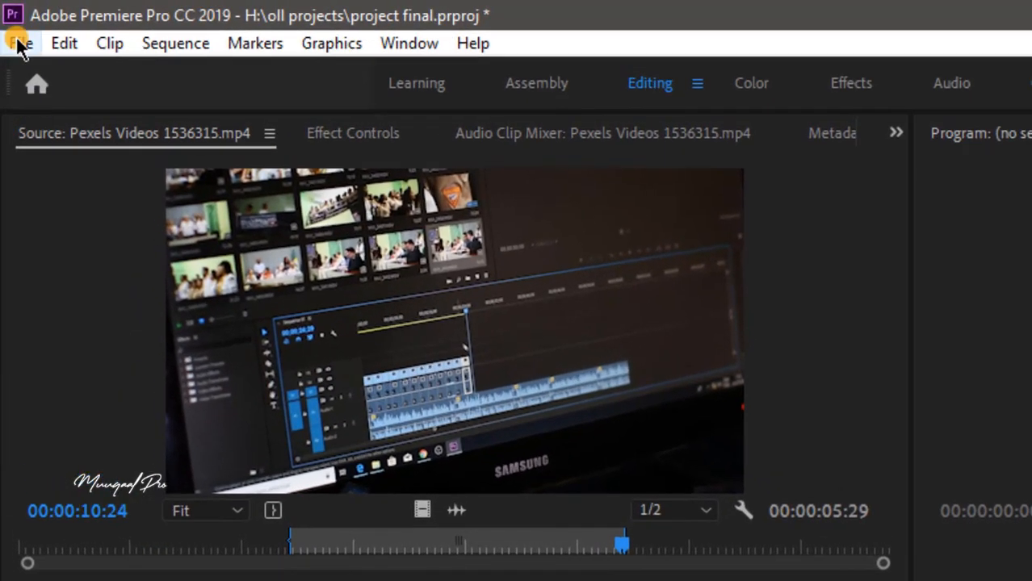
pyautogui.click(19, 44)
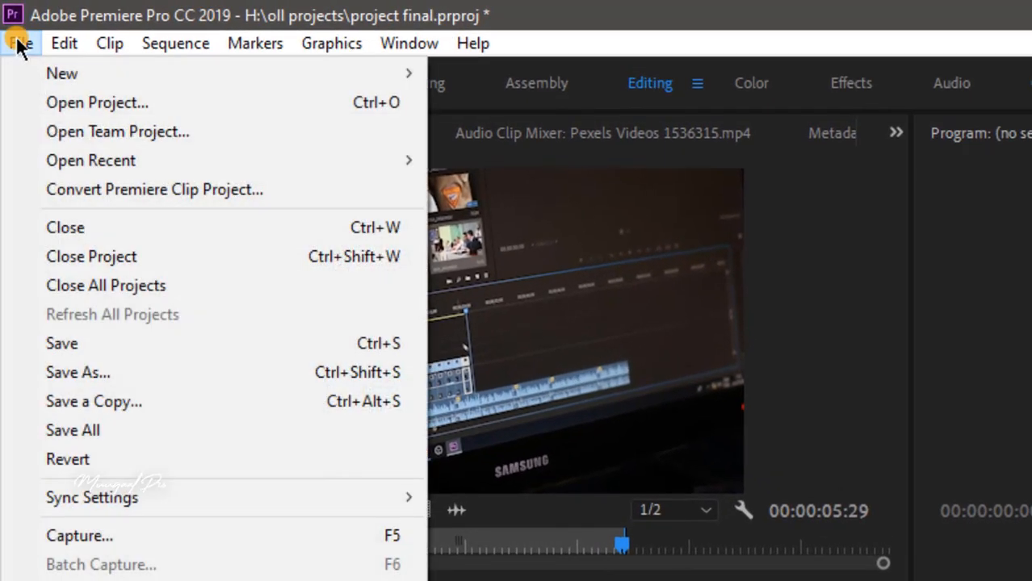
pyautogui.moveTo(46, 71)
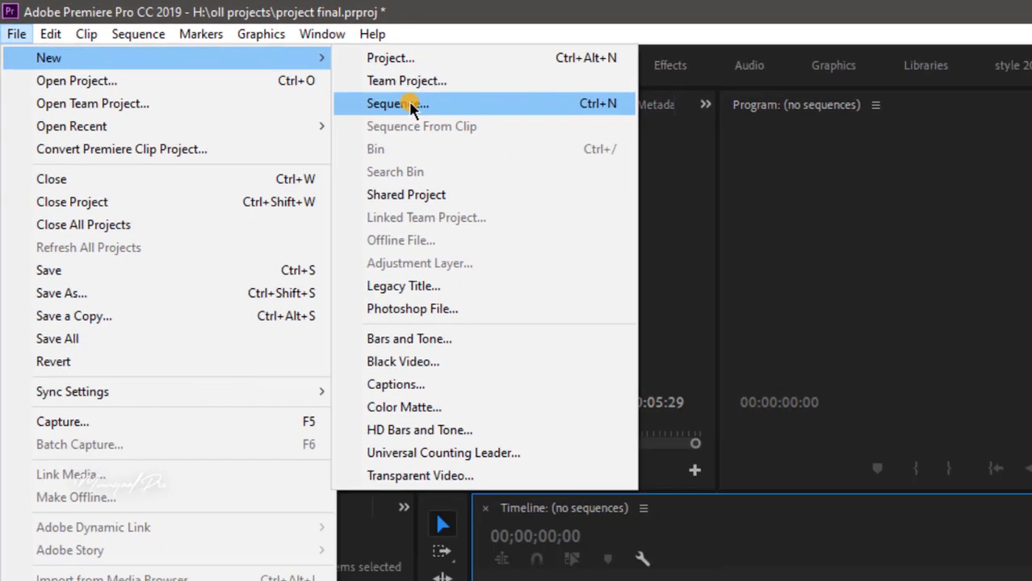
pyautogui.click(521, 130)
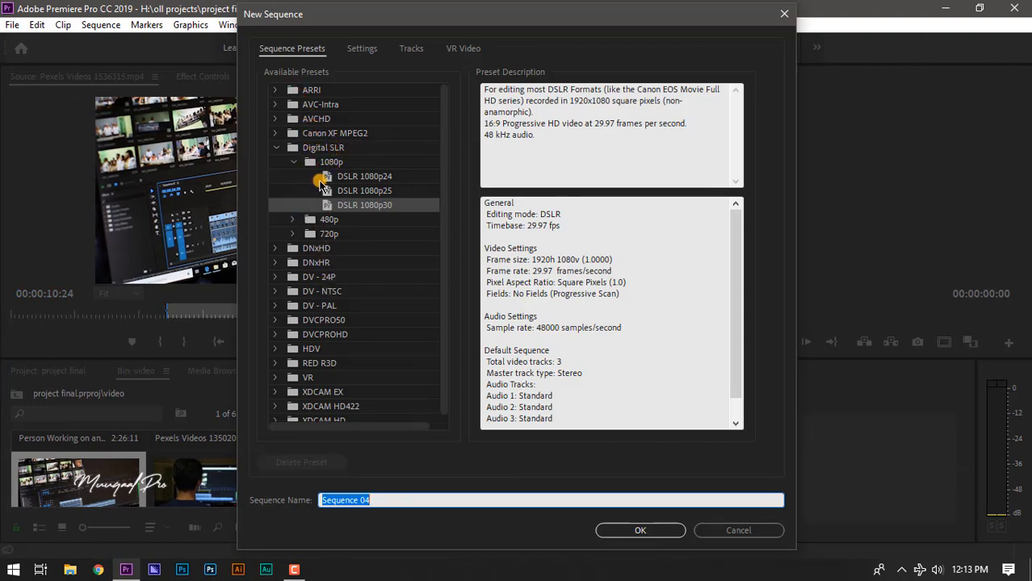
pyautogui.click(276, 148)
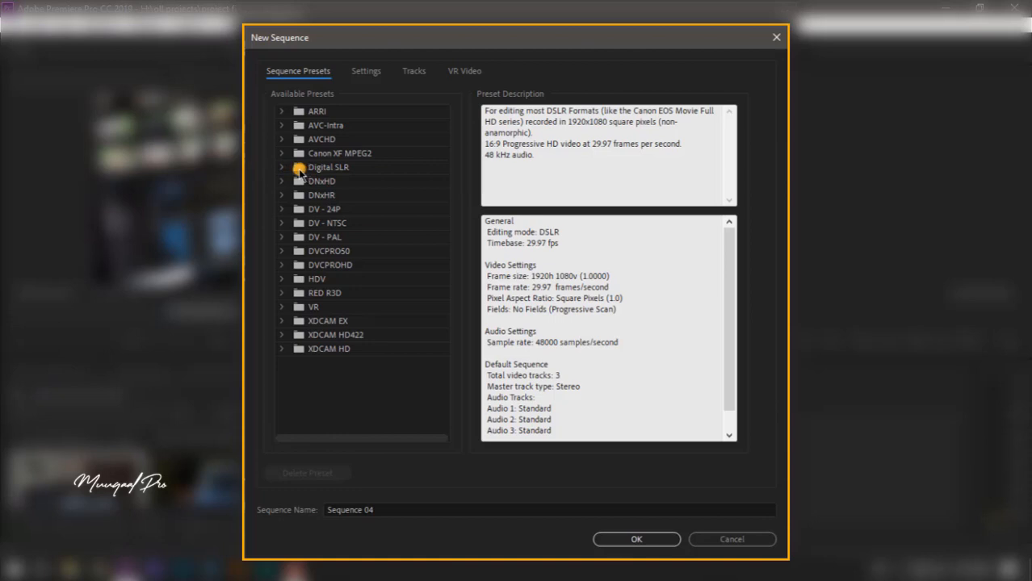
pyautogui.click(280, 168)
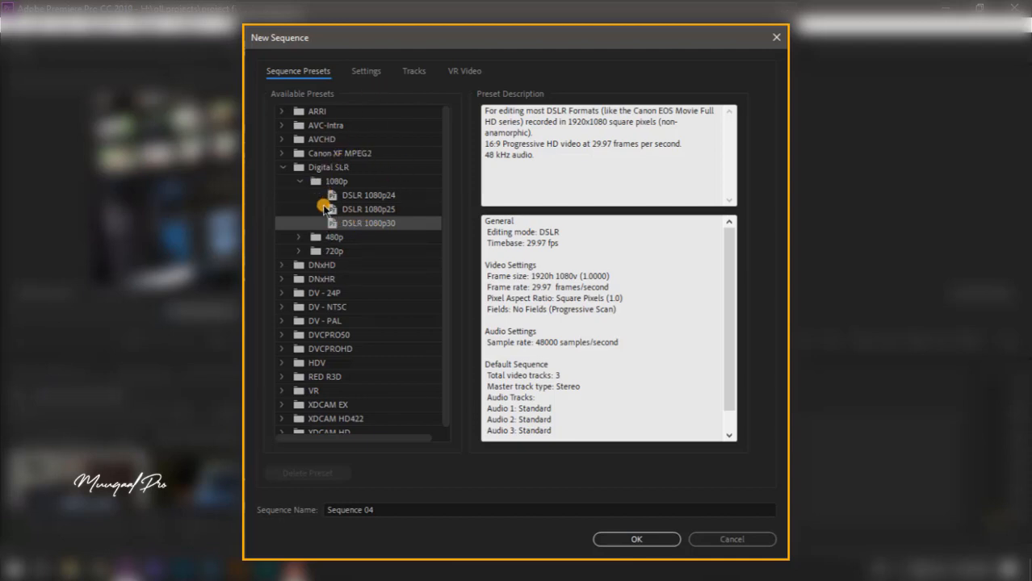
# Step: Check the 1920 × 1080 frame settings while creating the sequence, and hide the safe margins in the Program monitor
pyautogui.click(365, 71)
pyautogui.click(321, 72)
pyautogui.click(366, 71)
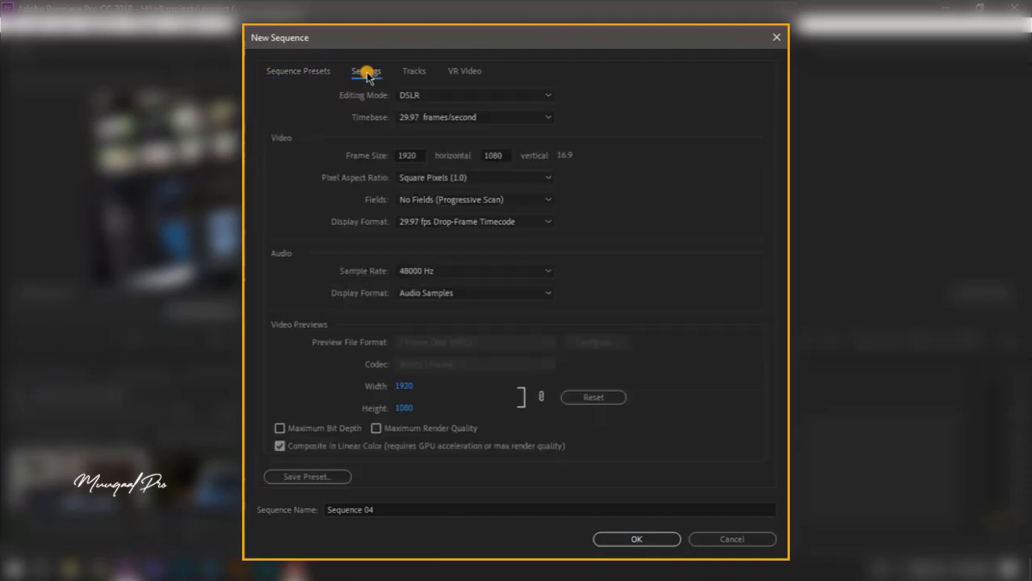
pyautogui.click(419, 158)
pyautogui.click(495, 157)
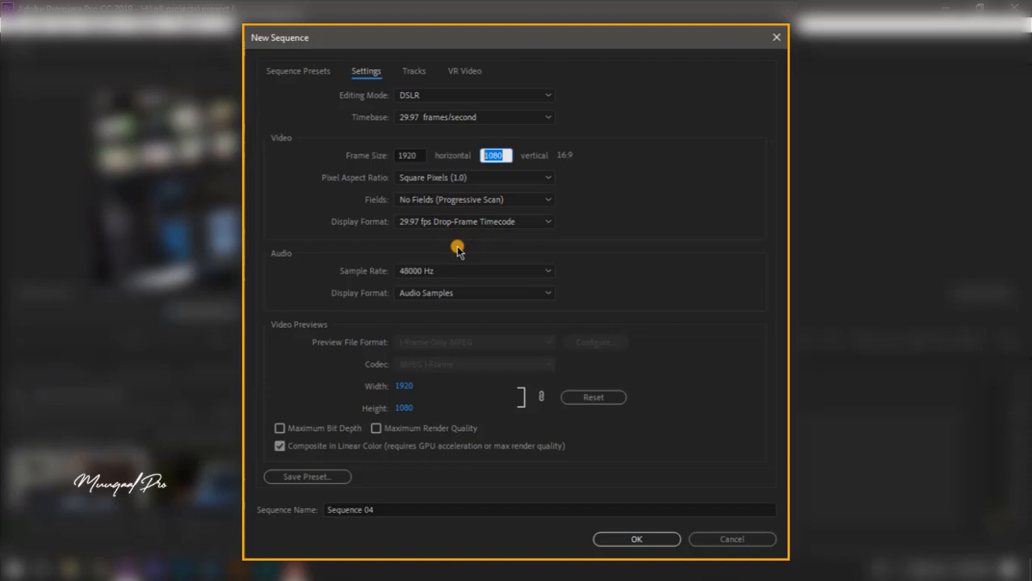
pyautogui.click(570, 156)
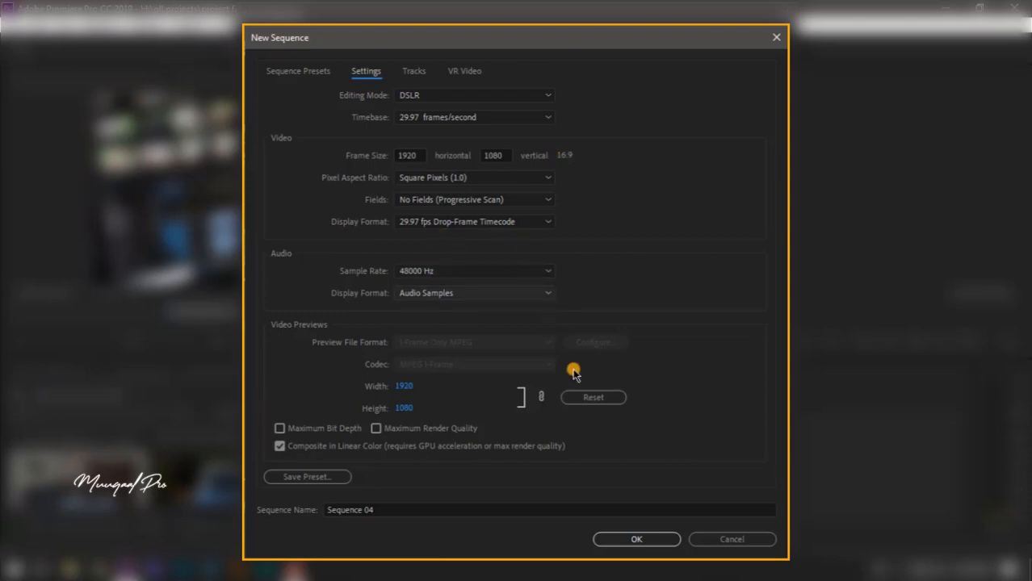
pyautogui.click(642, 539)
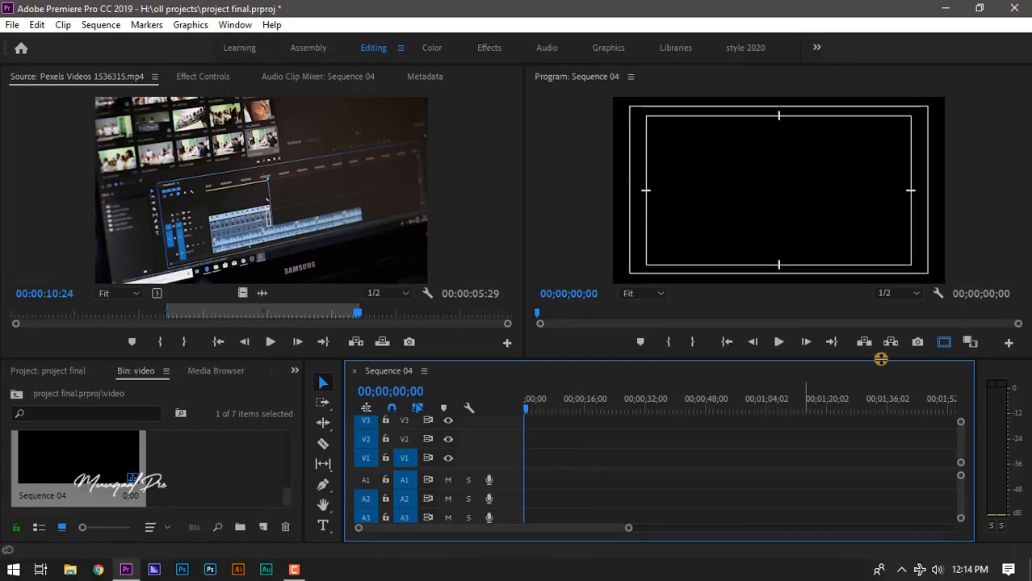
pyautogui.click(942, 342)
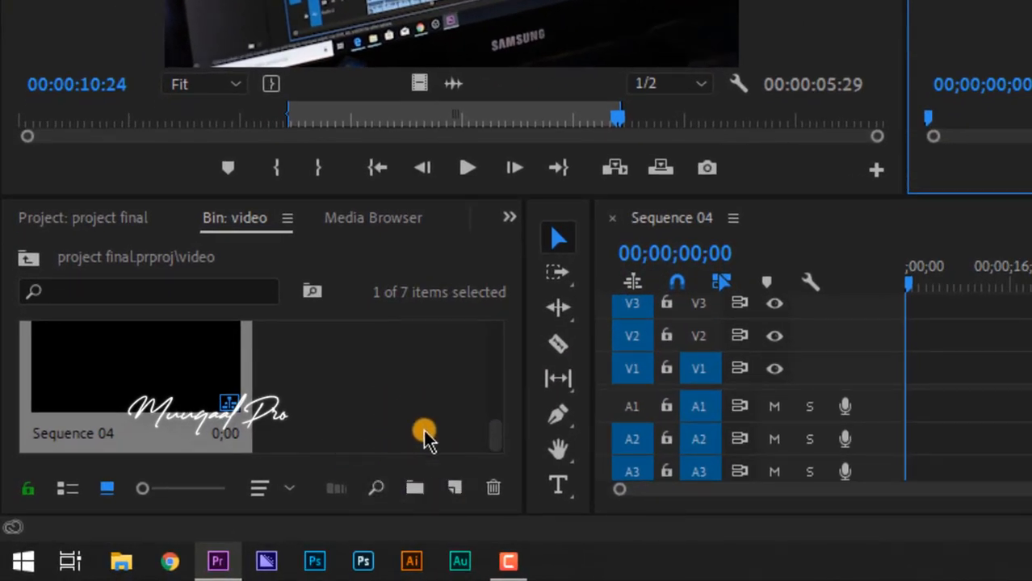
pyautogui.click(455, 489)
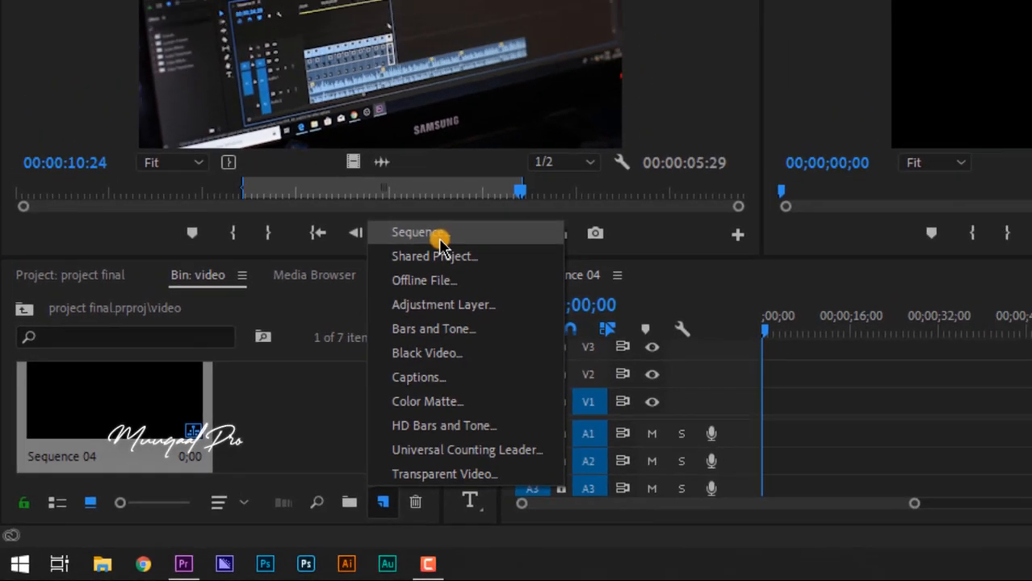
pyautogui.click(523, 172)
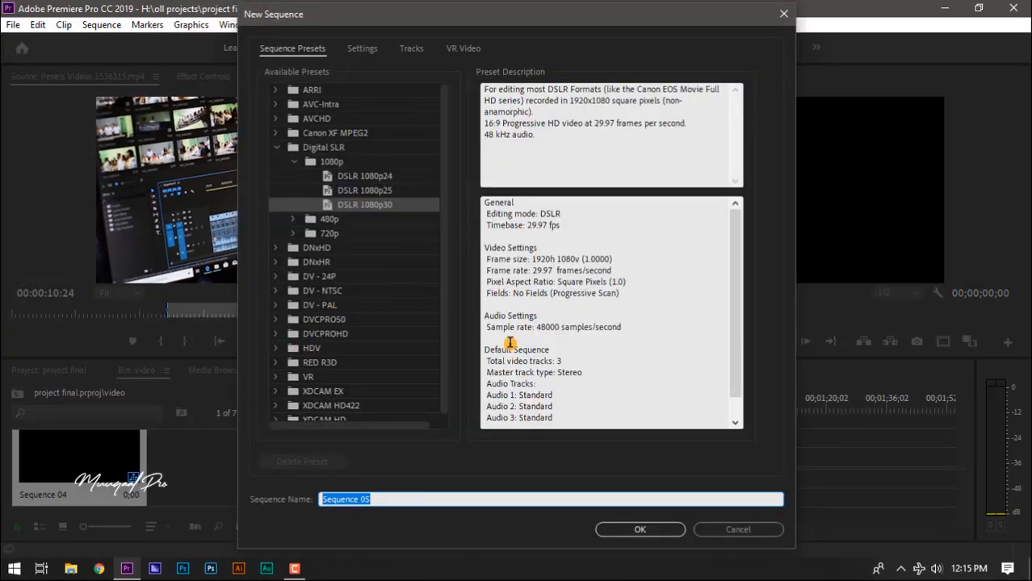
pyautogui.click(724, 531)
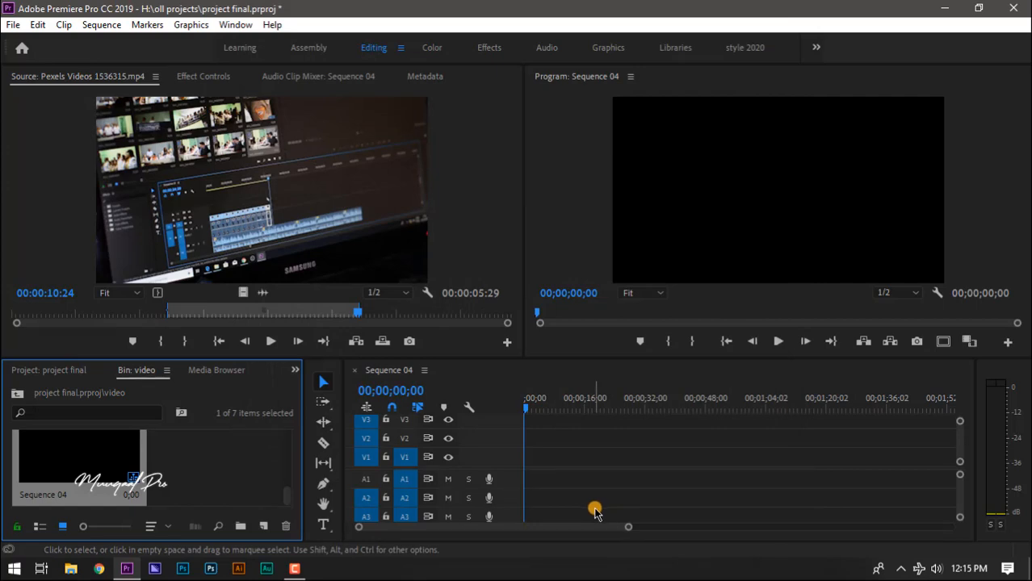
pyautogui.hotkey('ctrl', 'n')
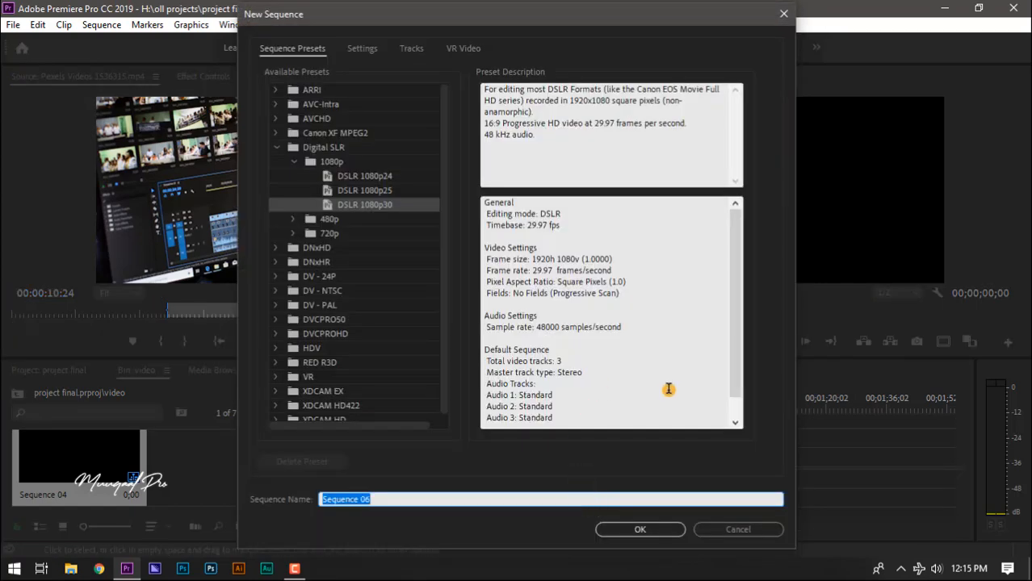
pyautogui.press('Escape')
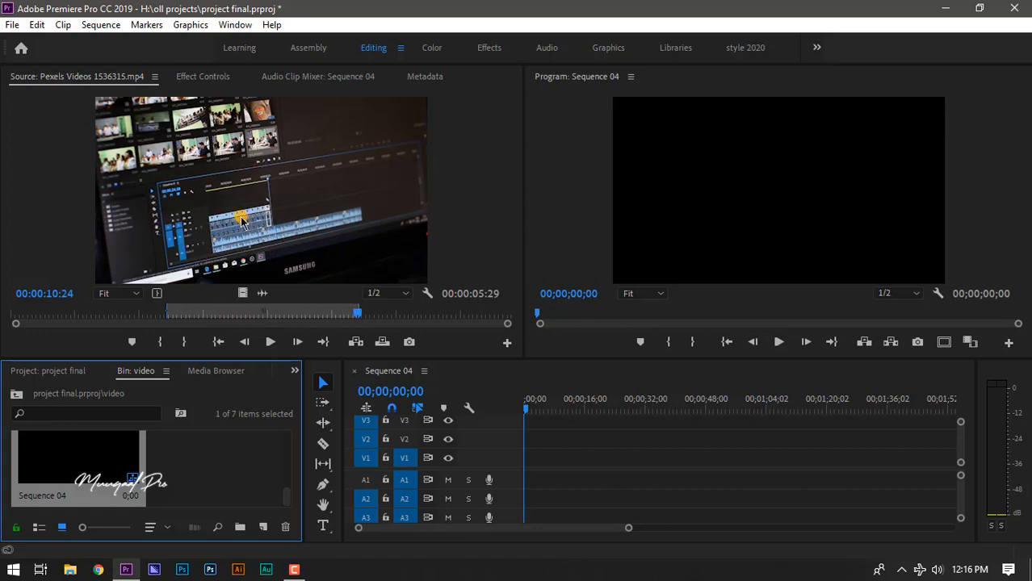
# Step: Place the marked section of the source clip, with video and audio, at the start of tracks V1 and A1
pyautogui.click(248, 172)
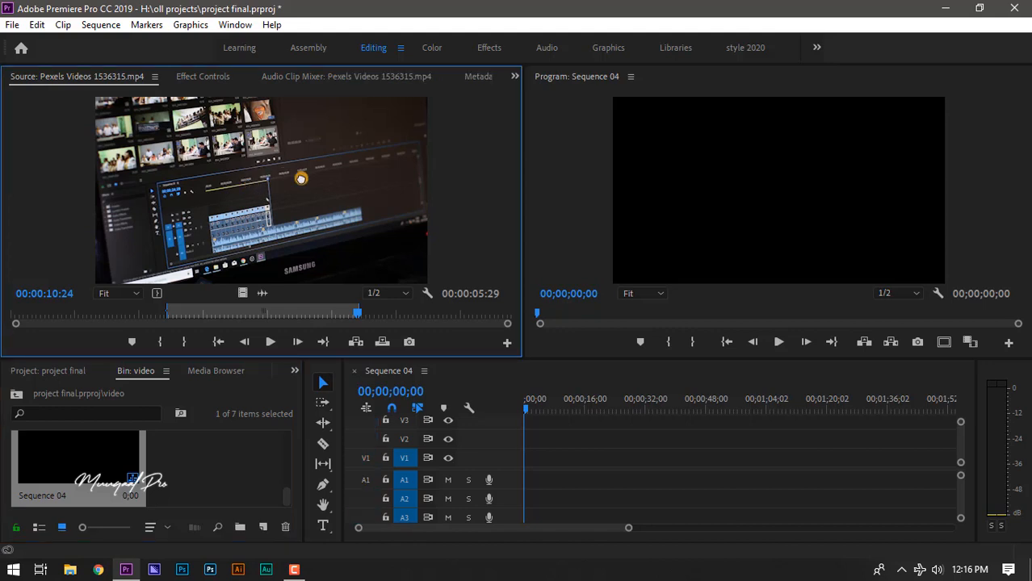
pyautogui.moveTo(402, 245); pyautogui.dragTo(529, 456)
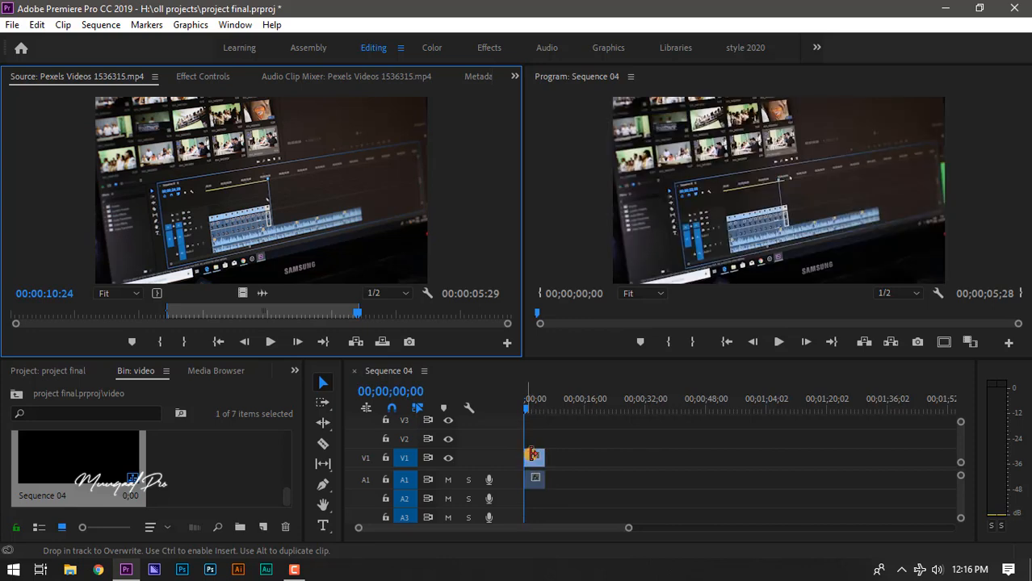
pyautogui.moveTo(630, 532); pyautogui.dragTo(549, 525)
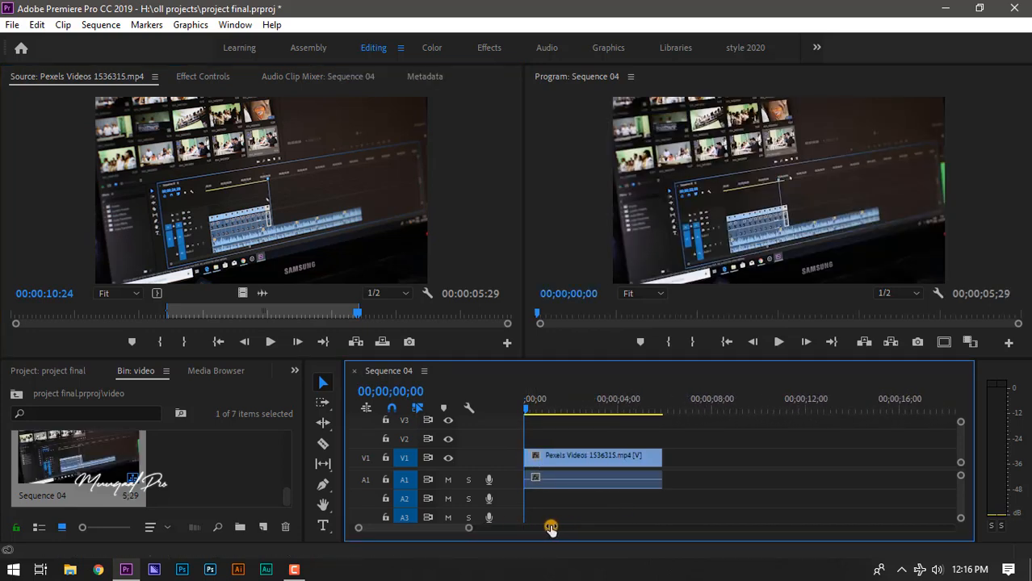
pyautogui.click(586, 480)
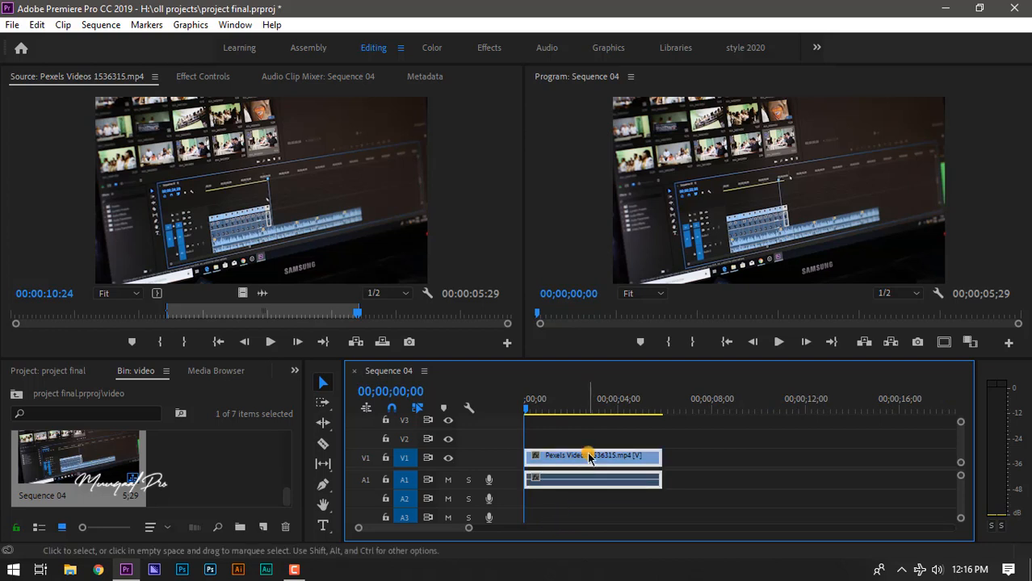
pyautogui.click(696, 457)
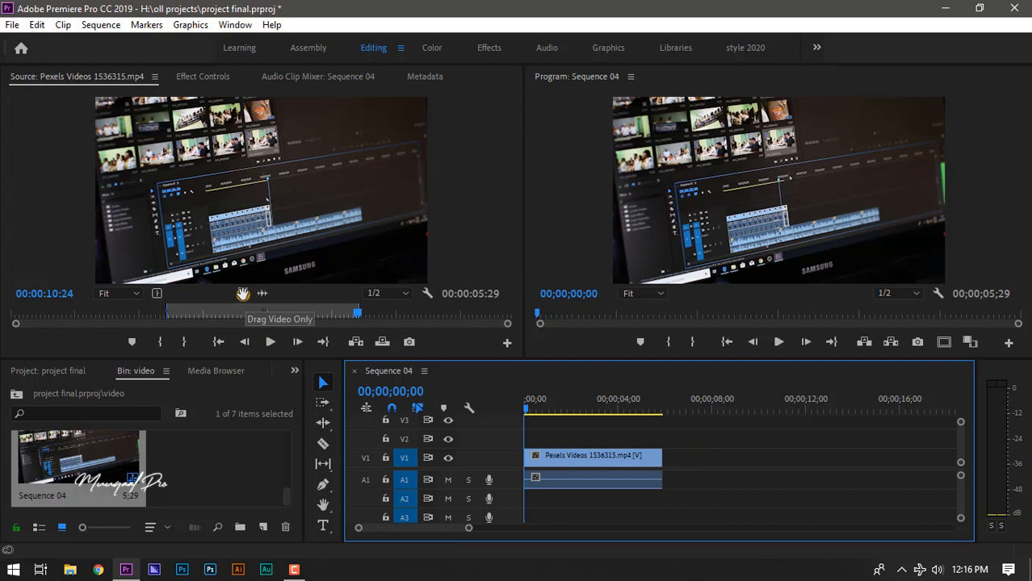
# Step: Add only the marked section's video on V1 shortly after the first clip, and only its audio on A1 directly beneath it
pyautogui.click(243, 293)
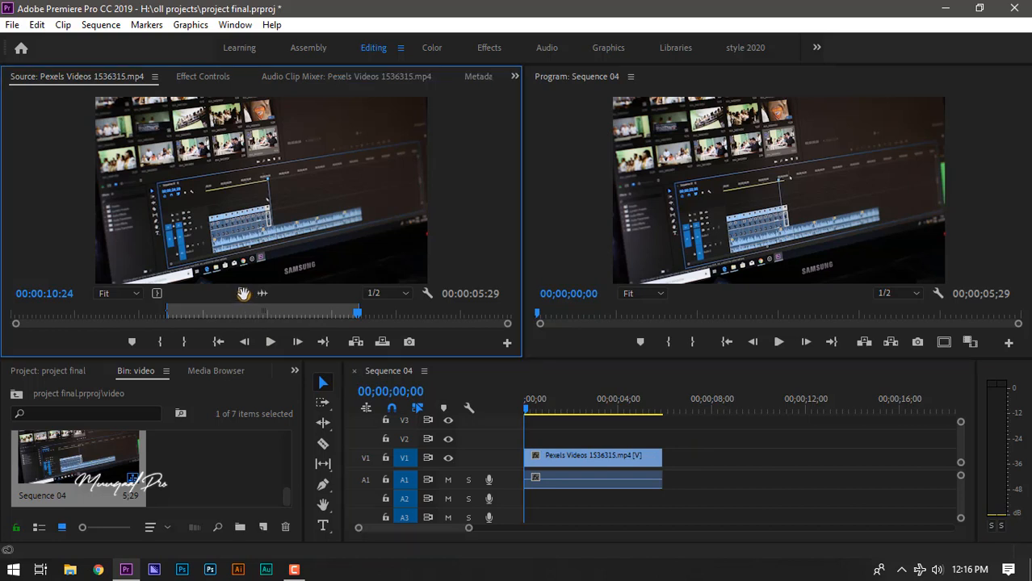
pyautogui.moveTo(243, 293); pyautogui.dragTo(718, 472)
pyautogui.moveTo(718, 472)
pyautogui.mouseDown()
pyautogui.moveTo(735, 469)
pyautogui.moveTo(707, 456)
pyautogui.mouseUp()
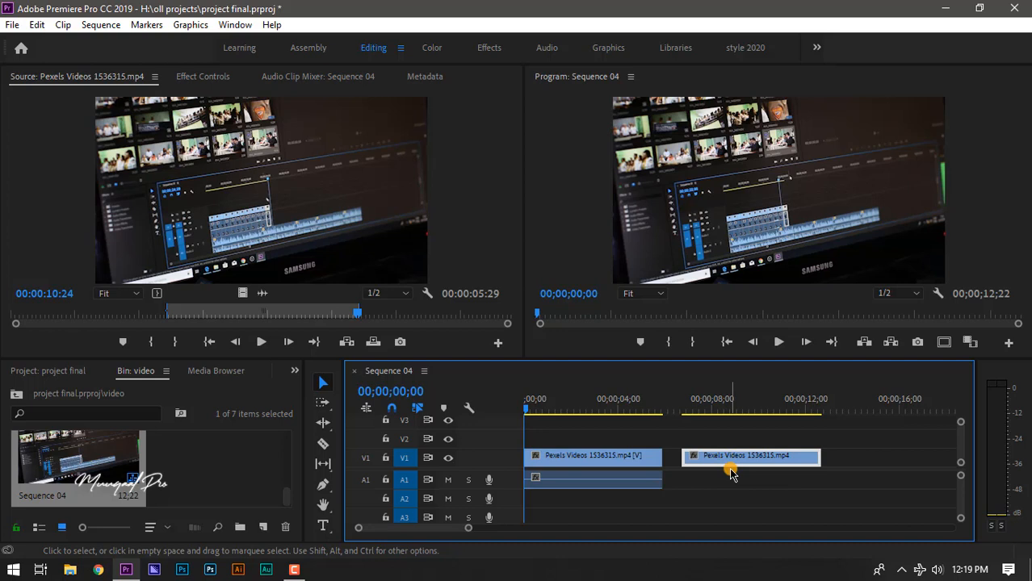
pyautogui.click(262, 295)
pyautogui.moveTo(285, 299); pyautogui.dragTo(797, 484)
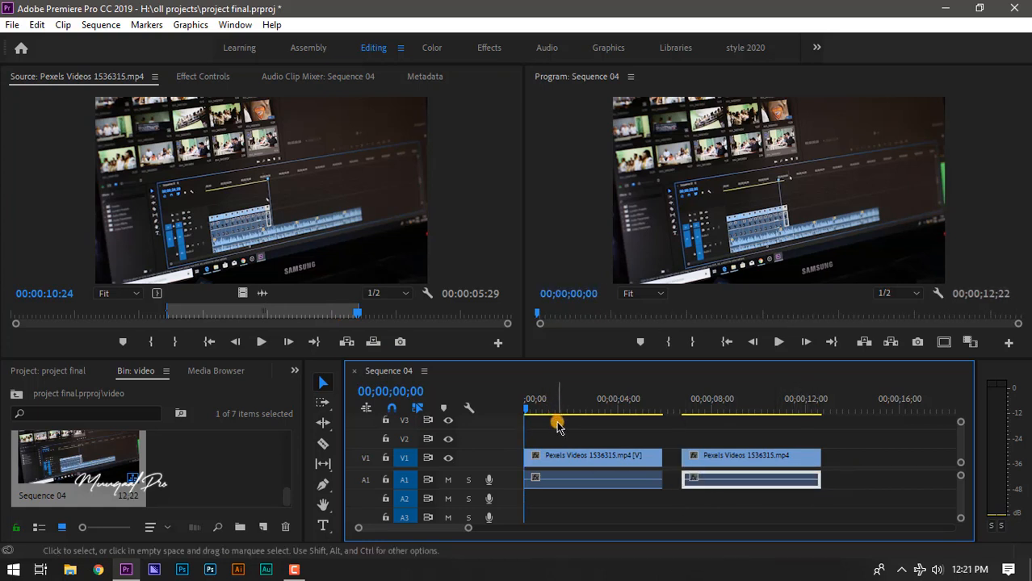